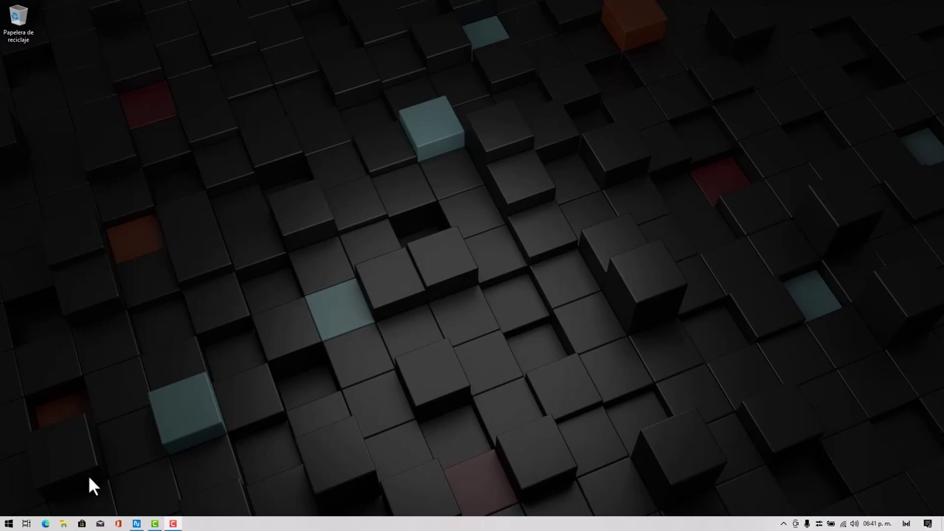
- Search Bing in Edge for 'unity', open the unity.com homepage and scroll to its footer
{"action": "left_click", "coordinate": [45, 524]}
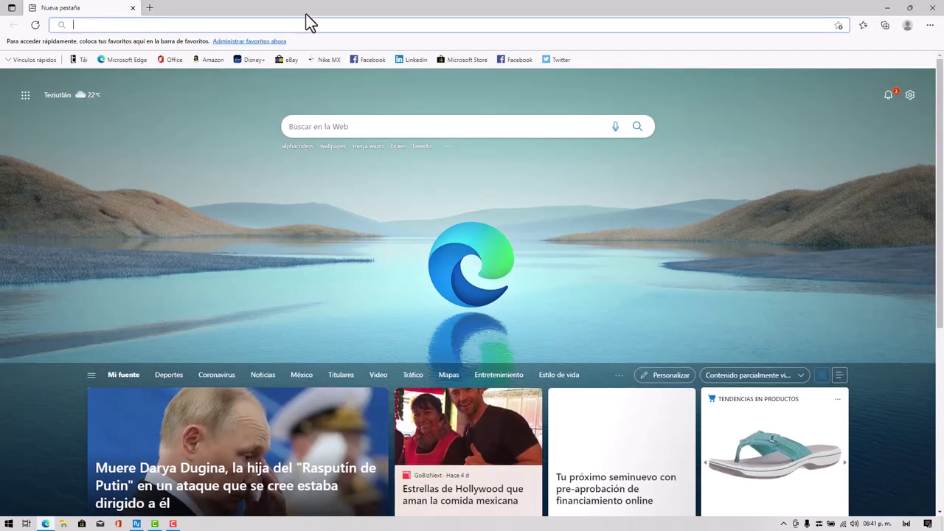
{"action": "type", "text": "unity"}
{"action": "key", "text": "Return"}
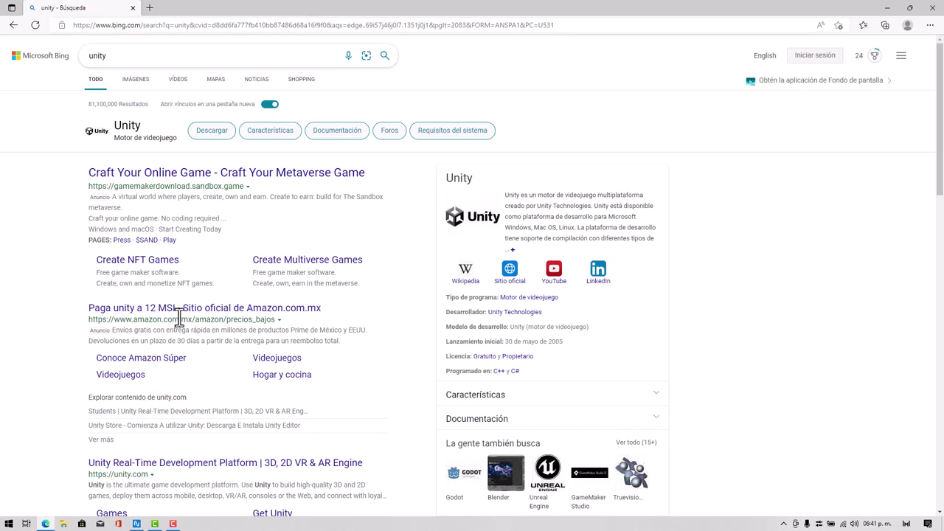
{"action": "scroll", "coordinate": [184, 384], "scroll_direction": "down", "scroll_amount": 2}
{"action": "left_click", "coordinate": [162, 324]}
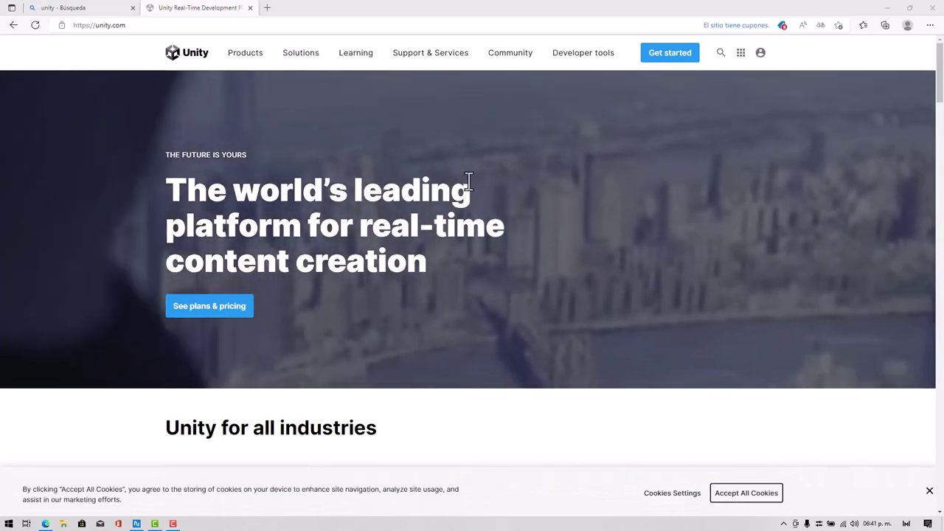
{"action": "scroll", "coordinate": [509, 253], "scroll_direction": "down", "scroll_amount": 8}
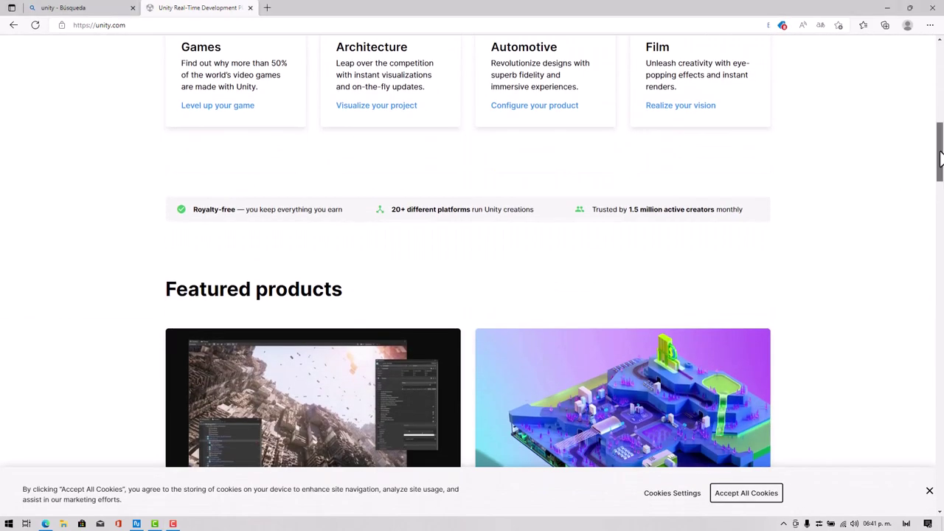
{"action": "left_click_drag", "start_coordinate": [940, 151], "coordinate": [931, 472]}
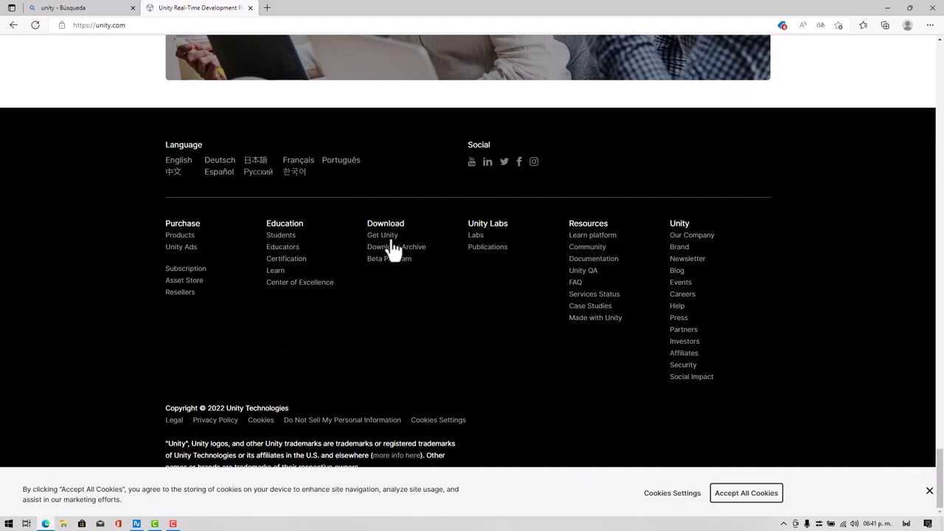
- Download the Windows Unity Hub installer (UnityHubSetup.exe) from the Get Unity page and run it
{"action": "left_click", "coordinate": [381, 236]}
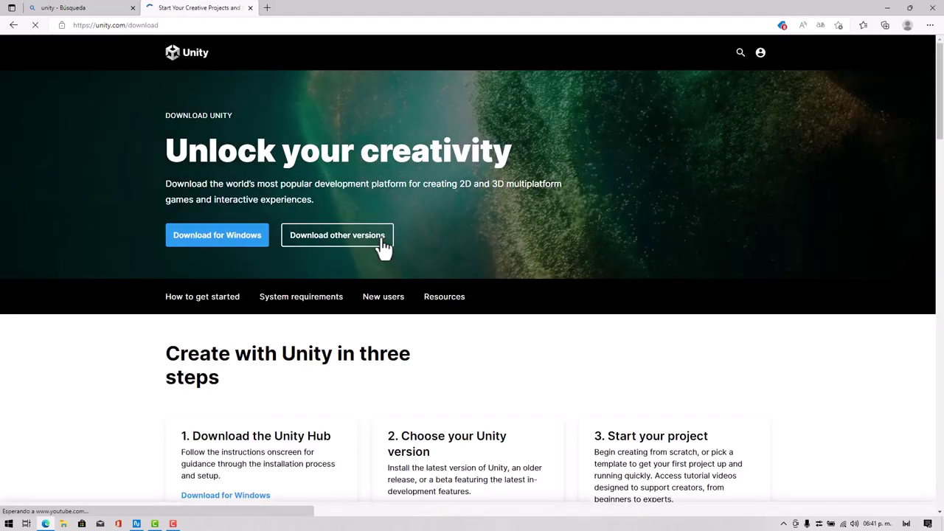
{"action": "left_click", "coordinate": [230, 243]}
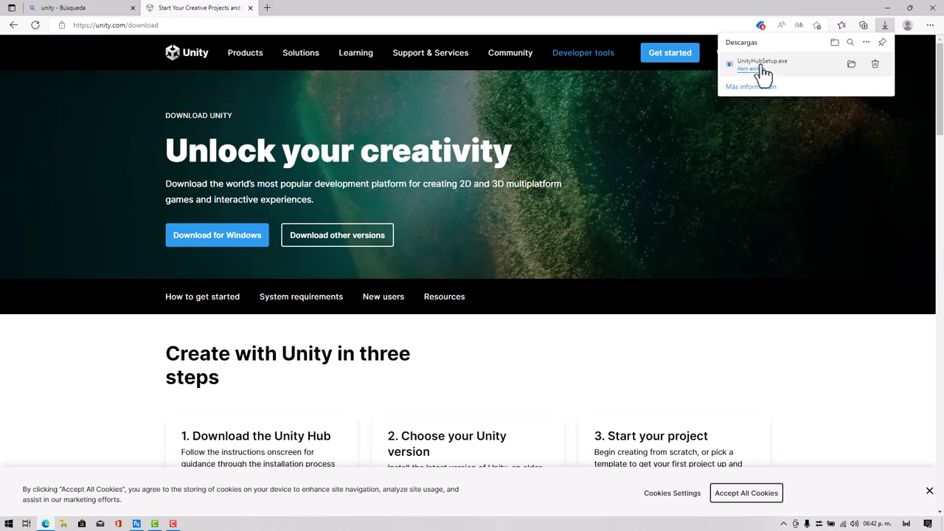
{"action": "left_click", "coordinate": [753, 69]}
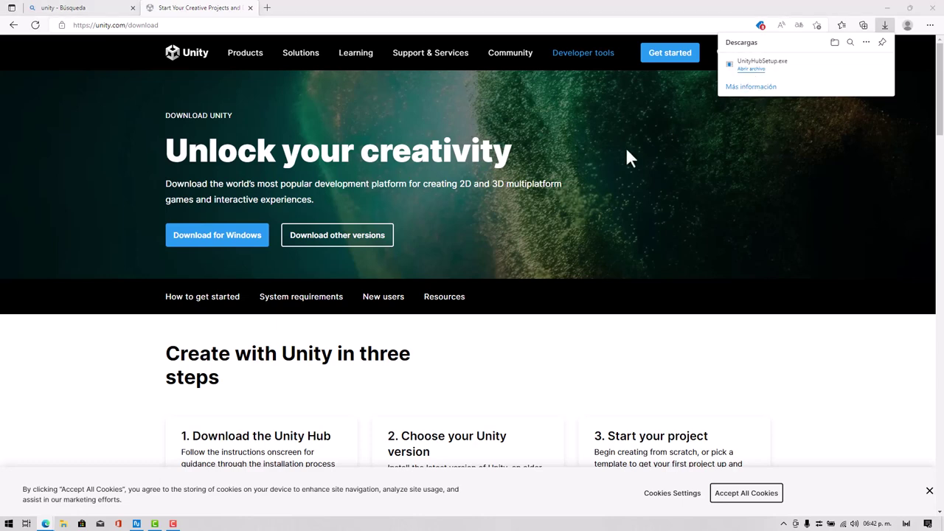
- Accept the licence, install Unity Hub to C:\Program Files\Unity Hub, and launch it when finished
{"action": "left_click", "coordinate": [887, 7]}
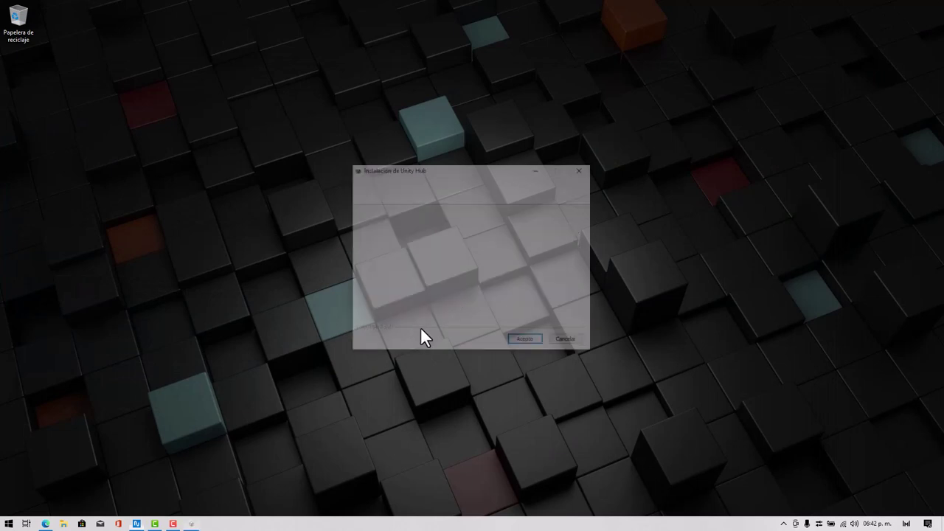
{"action": "left_click", "coordinate": [519, 342]}
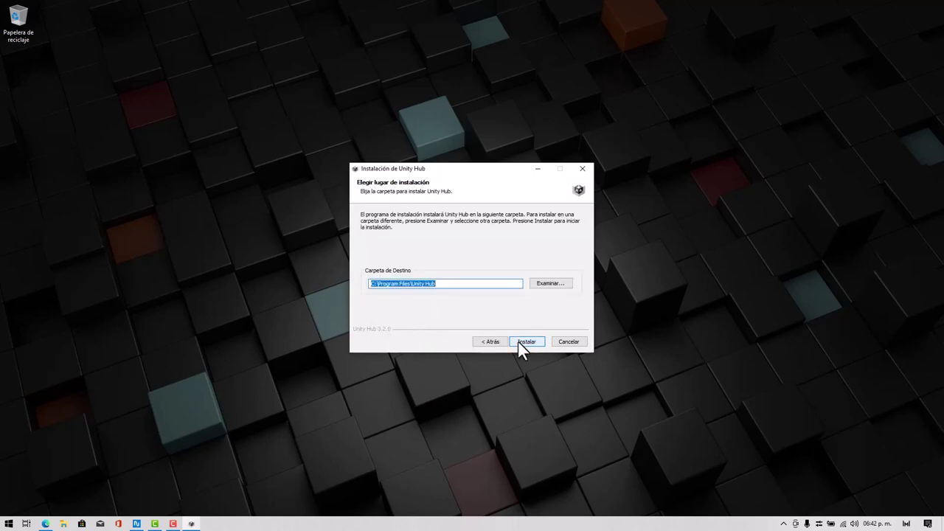
{"action": "left_click", "coordinate": [535, 343]}
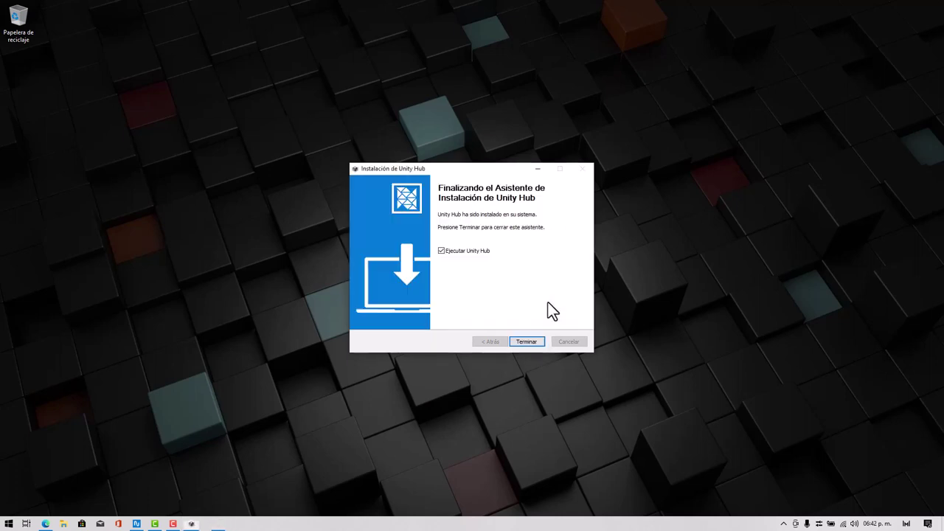
{"action": "left_click", "coordinate": [522, 346]}
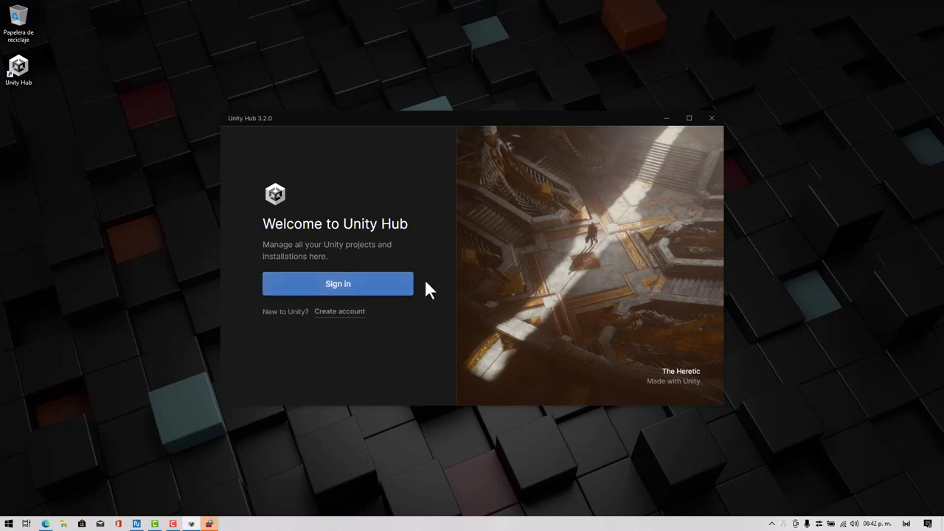
- Start the Unity Hub sign-in and have the Unity ID page open in Microsoft Edge
{"action": "left_click", "coordinate": [380, 291]}
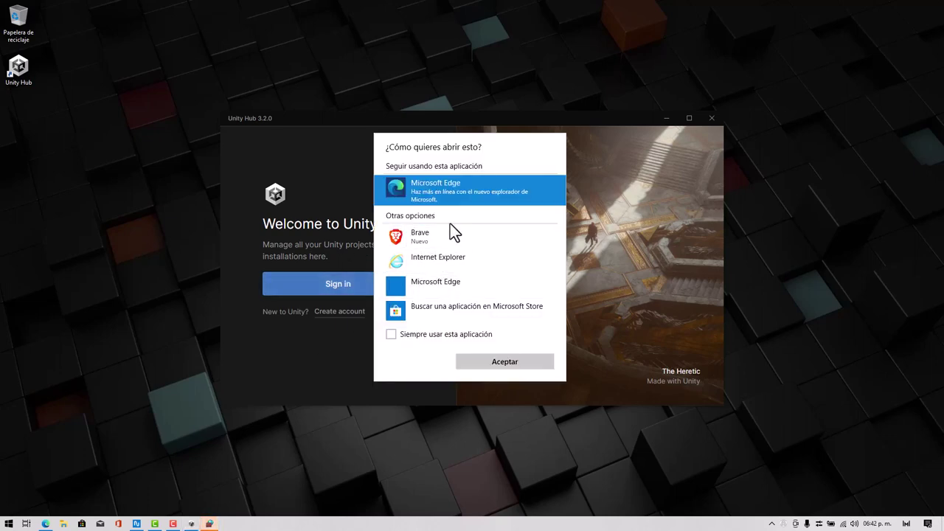
{"action": "left_click", "coordinate": [499, 362]}
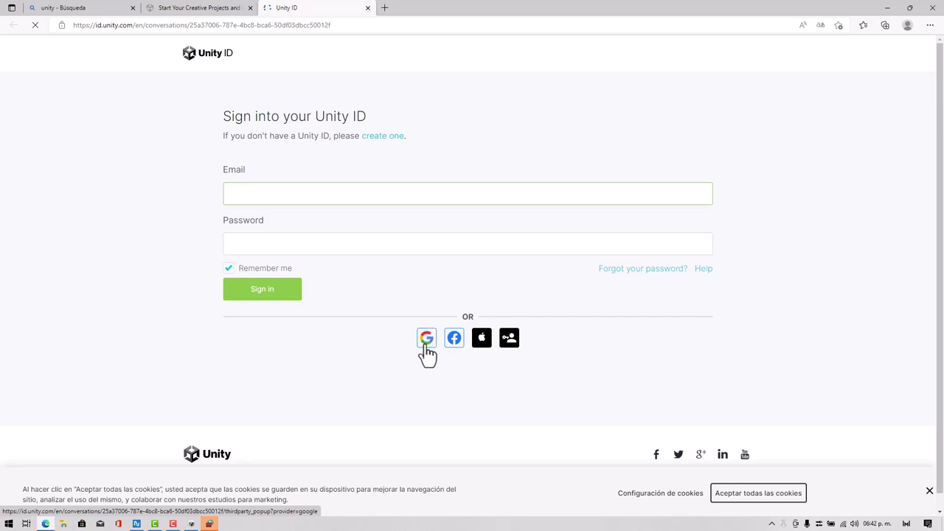
- Choose Google sign-in and allow Unity Hub through the firewall on both network types
{"action": "left_click", "coordinate": [426, 345]}
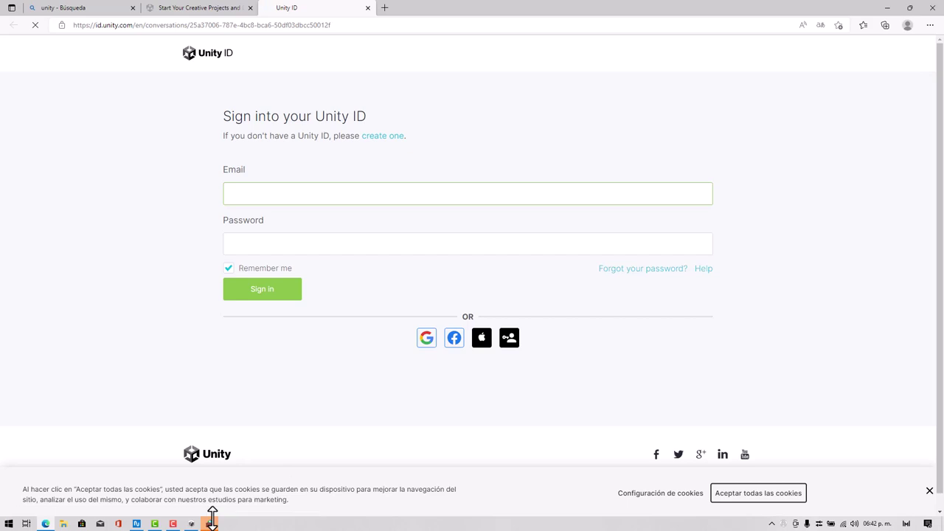
{"action": "left_click", "coordinate": [378, 292]}
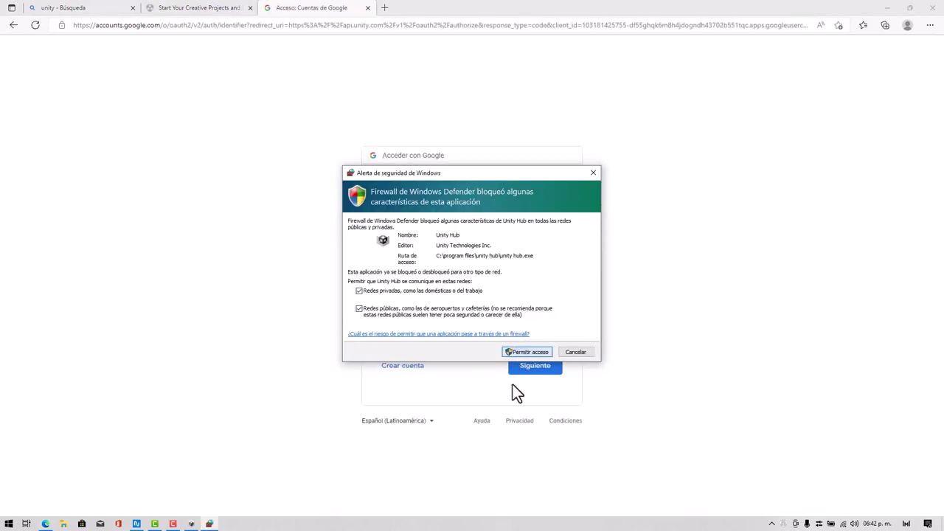
{"action": "left_click", "coordinate": [448, 247]}
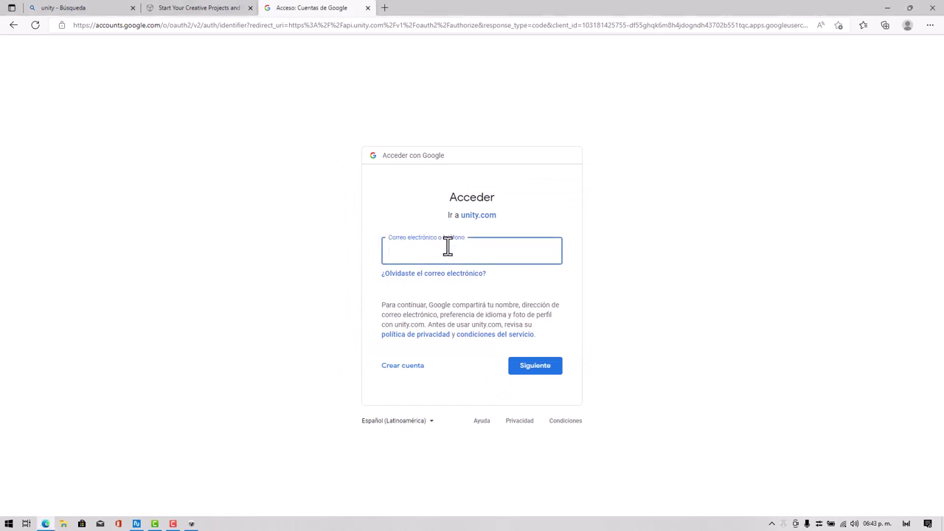
- Enter the Google account e-mail and password to complete the sign-in
{"action": "key", "text": "Return"}
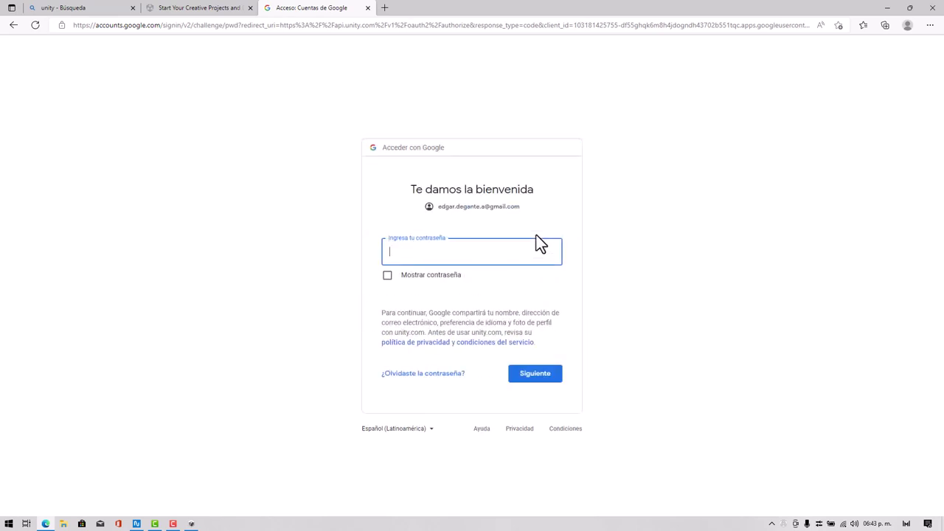
{"action": "type", "text": "•••••"}
{"action": "type", "text": "••••"}
{"action": "key", "text": "Return"}
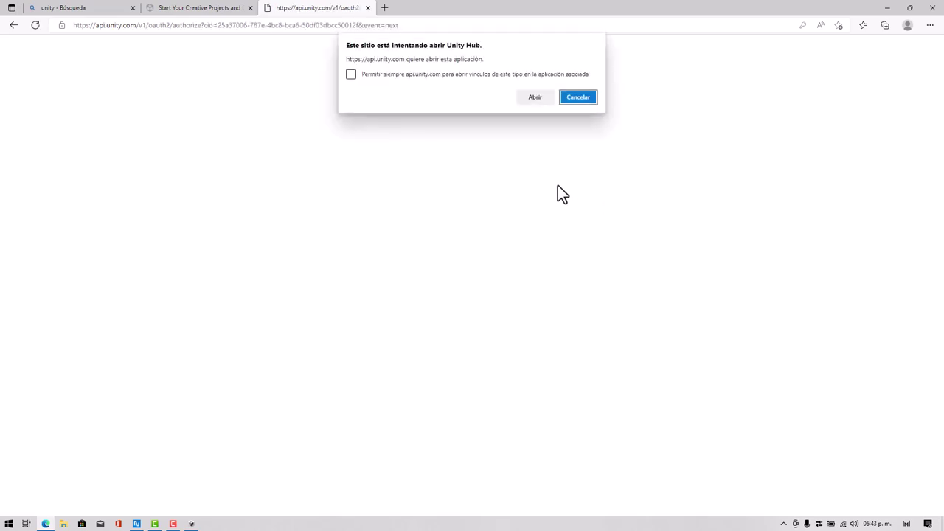
- Open Unity Hub from the browser and install Unity 2021.3.8f1 under a free Personal license
{"action": "left_click", "coordinate": [536, 99]}
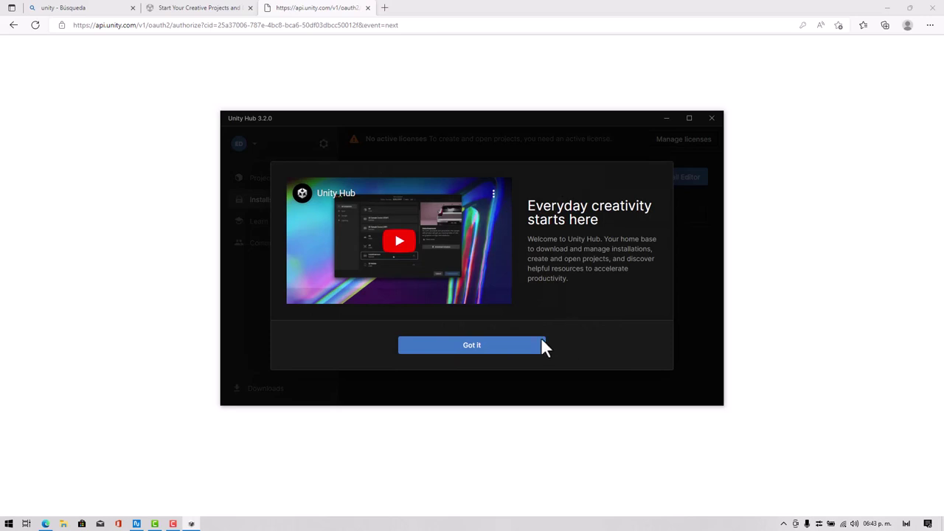
{"action": "left_click", "coordinate": [492, 346]}
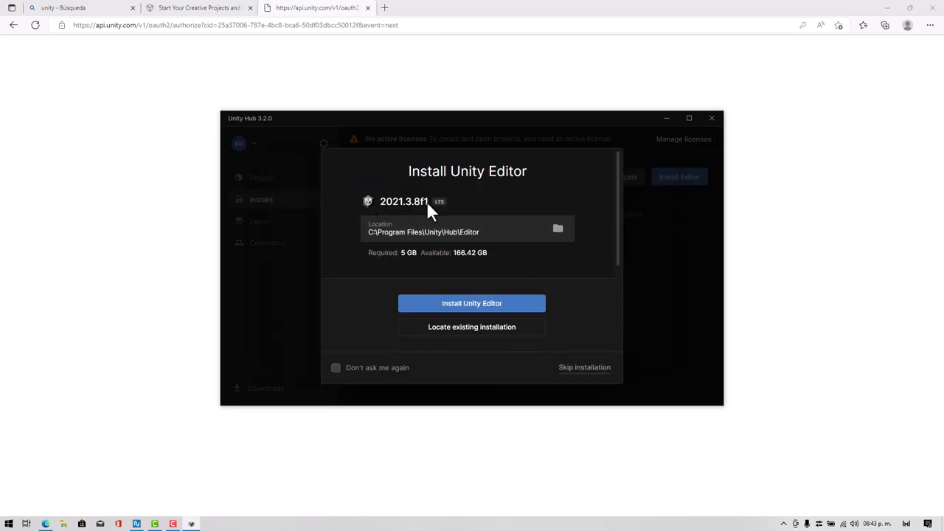
{"action": "left_click", "coordinate": [499, 315]}
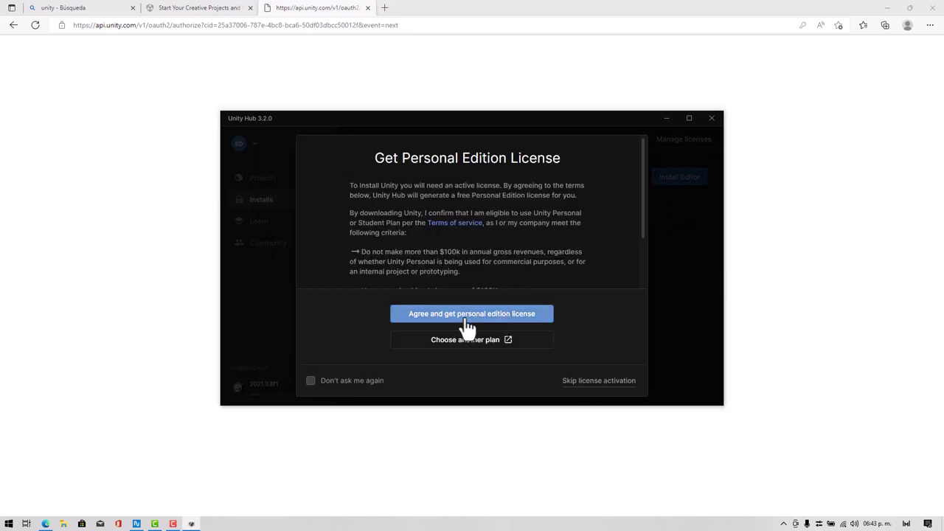
{"action": "left_click", "coordinate": [468, 325]}
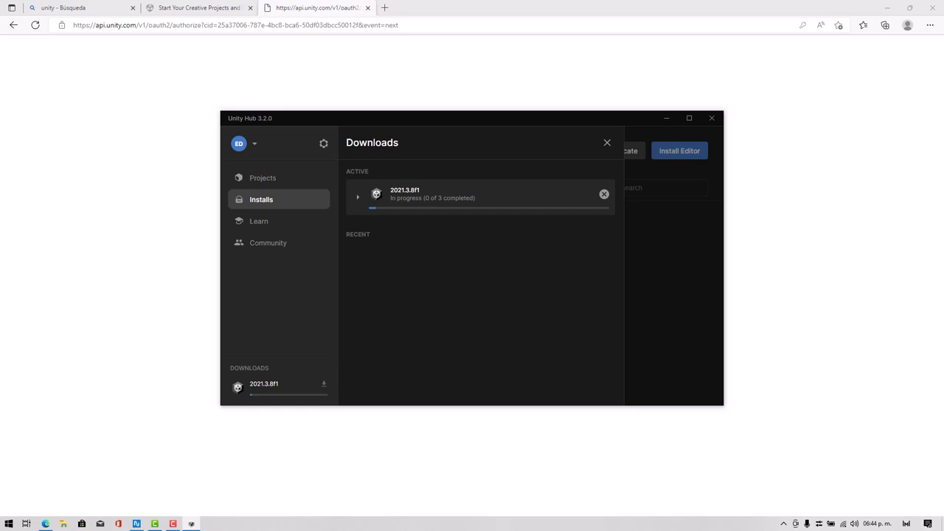
- Expand the 2021.3.8f1 entry to verify Editor, Documentation and WebGL Build Support are installed
{"action": "left_click", "coordinate": [358, 199]}
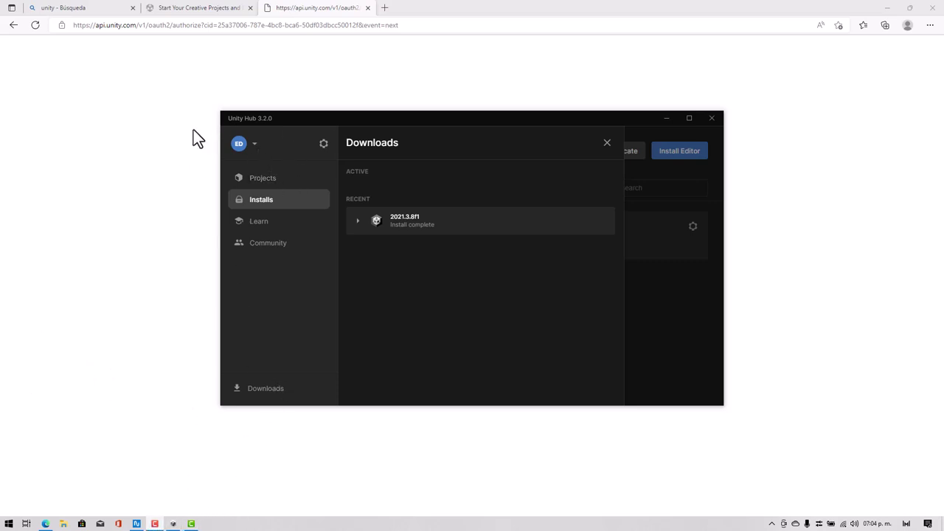
{"action": "left_click", "coordinate": [416, 221]}
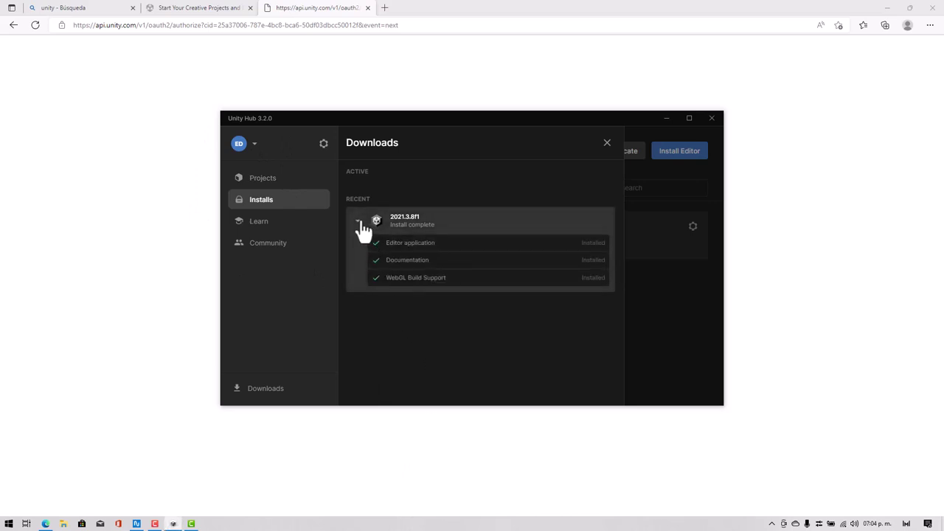
{"action": "left_click", "coordinate": [360, 221]}
{"action": "left_click", "coordinate": [360, 220]}
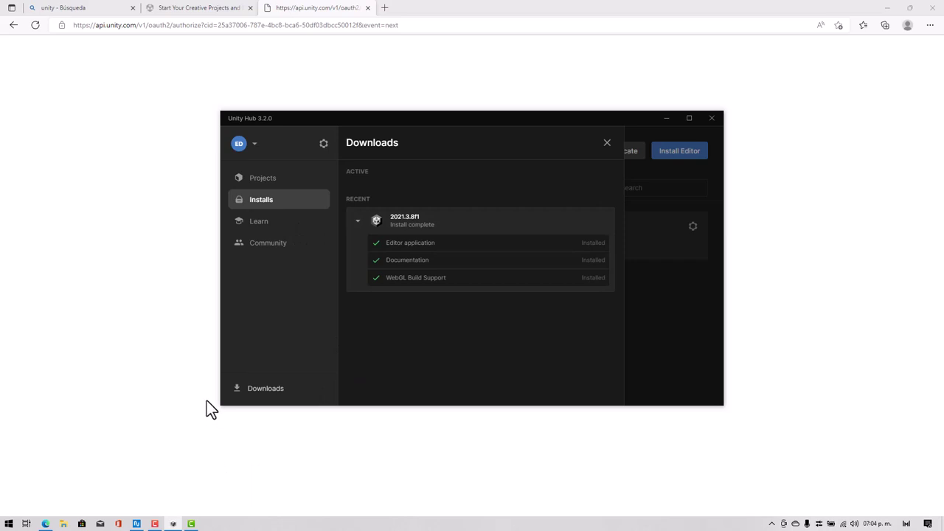
- Preview the Core 3D template for a new project, cancel, and return to the Installs list
{"action": "left_click", "coordinate": [265, 186]}
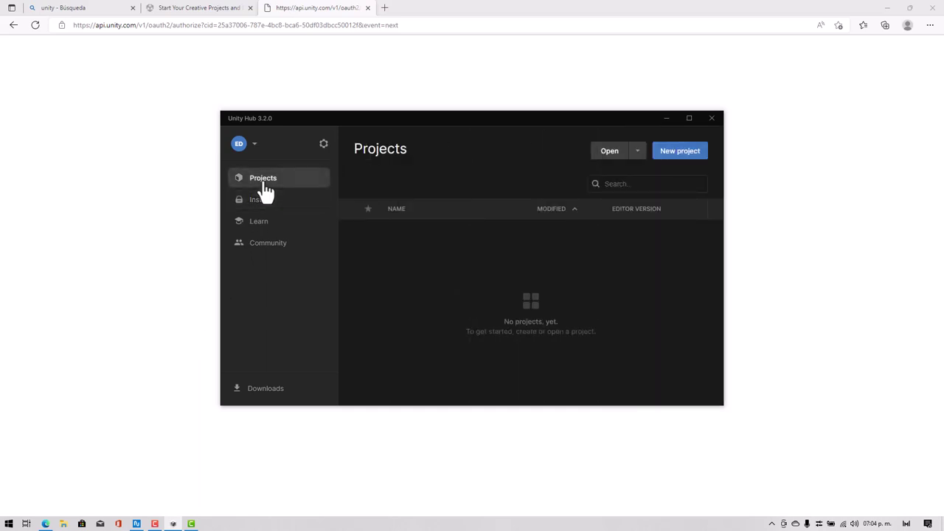
{"action": "left_click", "coordinate": [677, 152]}
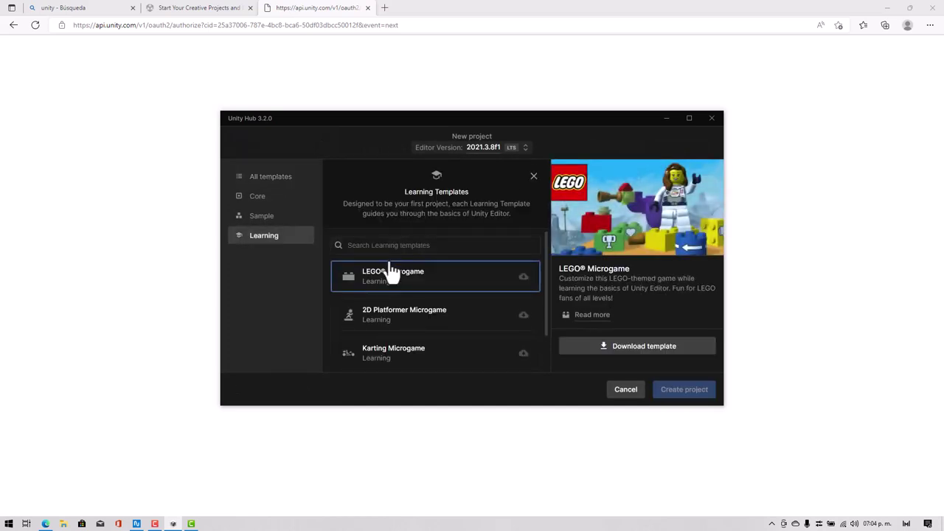
{"action": "left_click", "coordinate": [255, 198]}
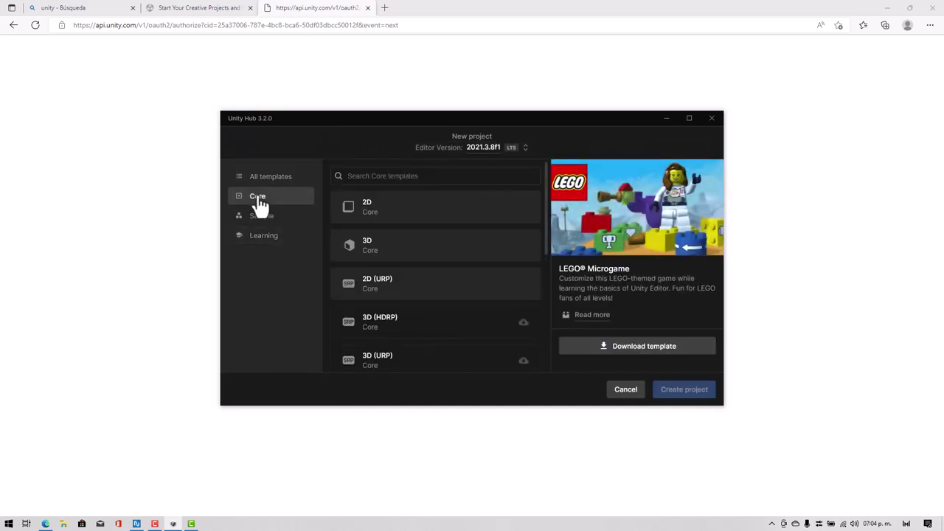
{"action": "left_click", "coordinate": [369, 255]}
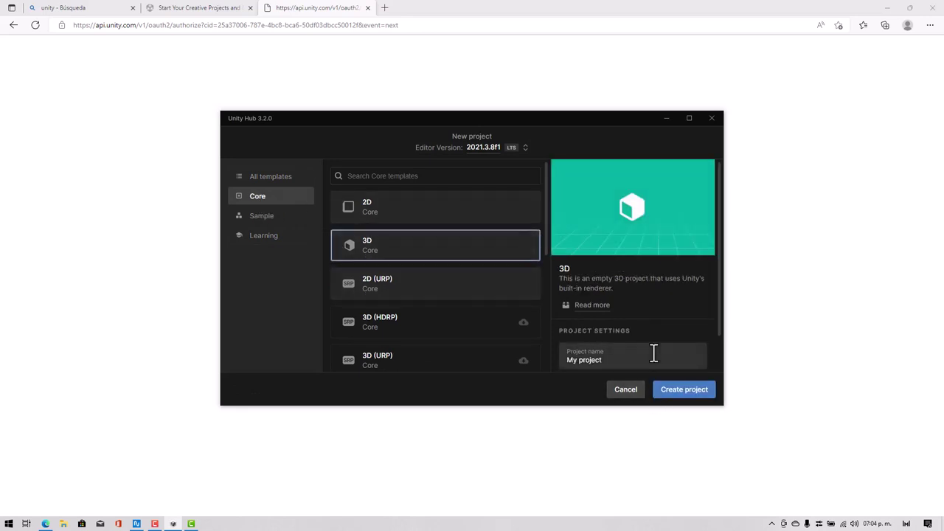
{"action": "left_click", "coordinate": [626, 391]}
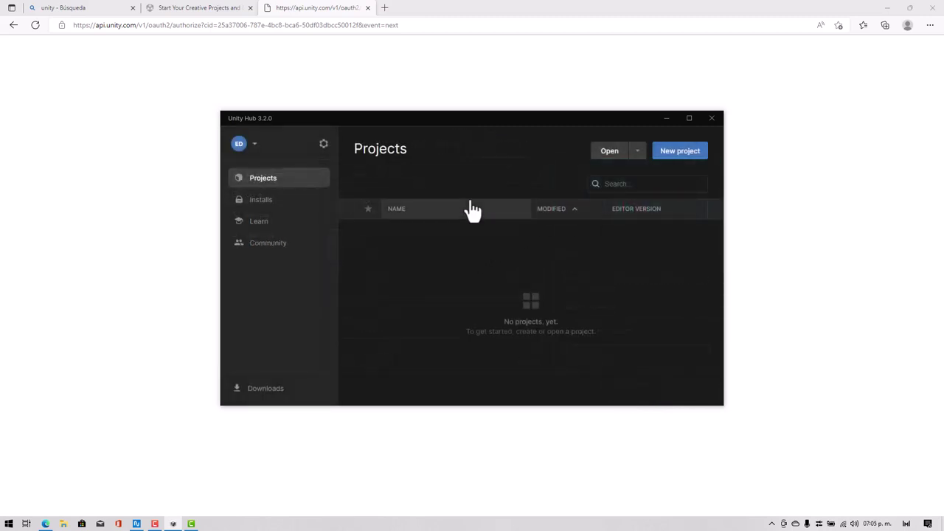
{"action": "left_click", "coordinate": [257, 200]}
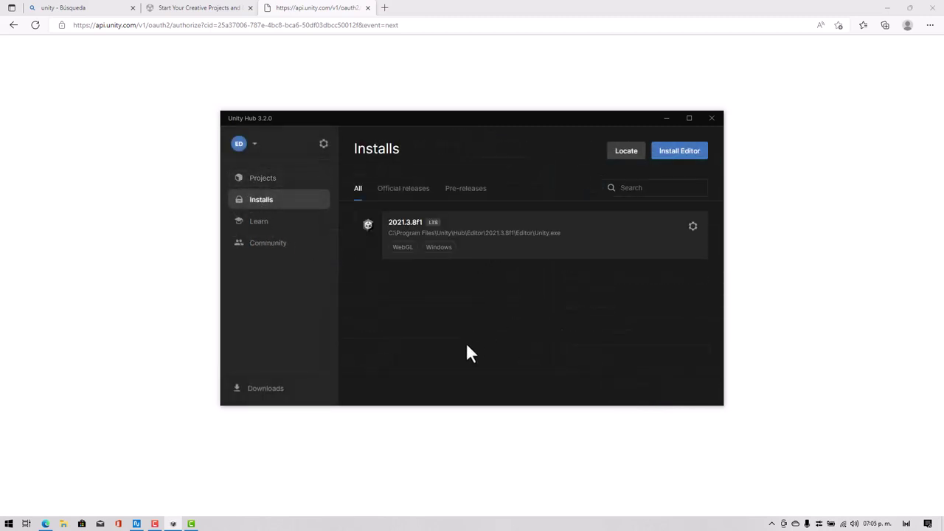
- Tick Android Build Support, OpenJDK and Android SDK & NDK Tools for 2021.3.8f1, review the list, then close it
{"action": "left_click", "coordinate": [693, 226]}
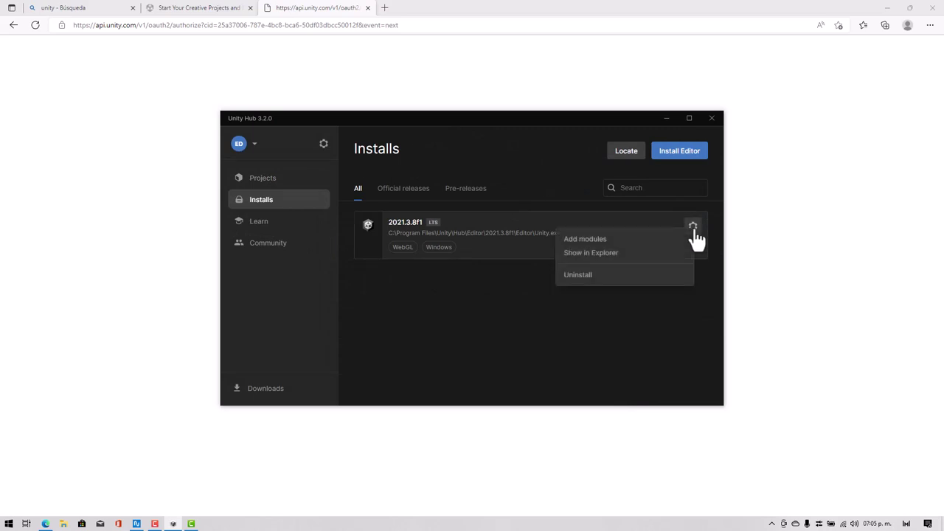
{"action": "left_click", "coordinate": [582, 239]}
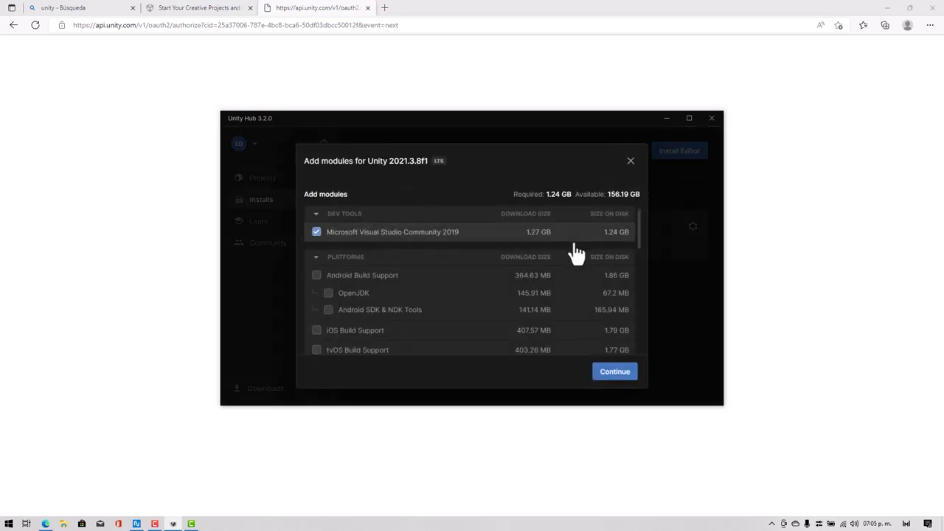
{"action": "left_click", "coordinate": [318, 278]}
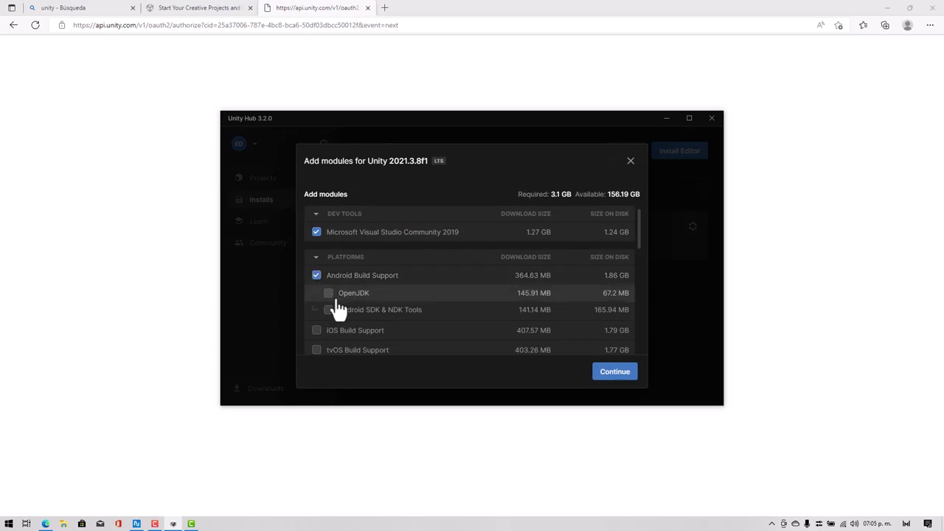
{"action": "left_click", "coordinate": [328, 294]}
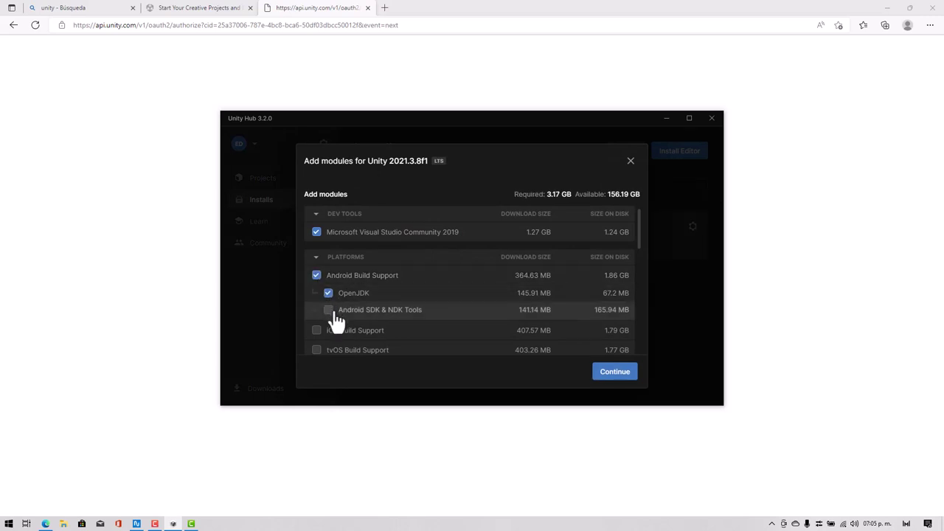
{"action": "left_click", "coordinate": [332, 315]}
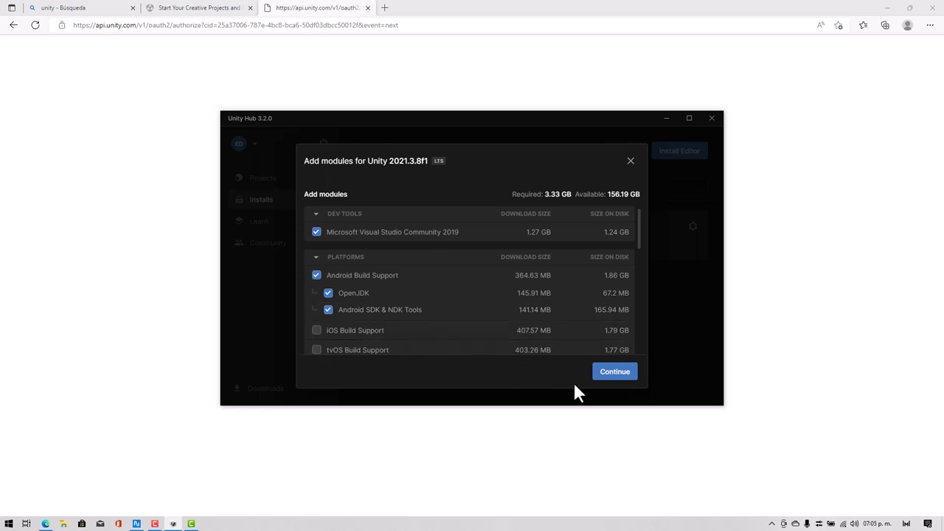
{"action": "scroll", "coordinate": [453, 316], "scroll_direction": "down", "scroll_amount": 5}
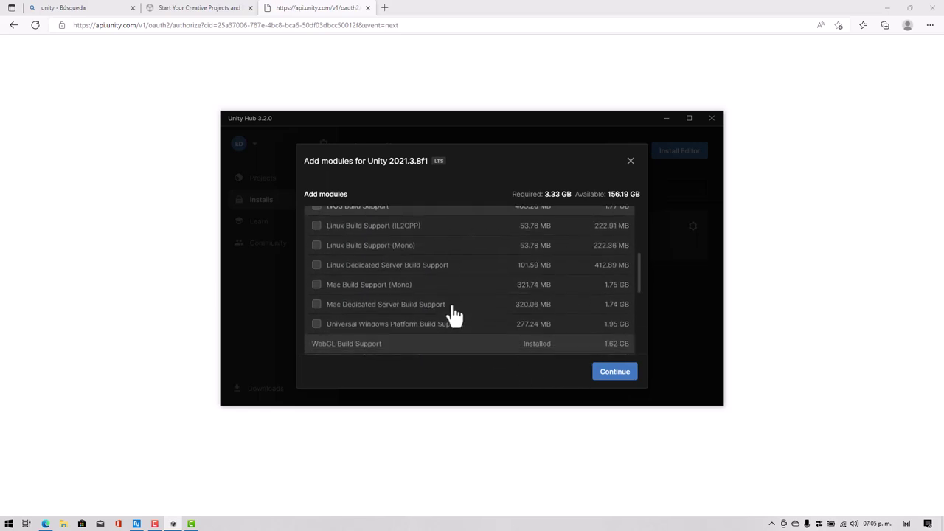
{"action": "scroll", "coordinate": [453, 314], "scroll_direction": "down", "scroll_amount": 2}
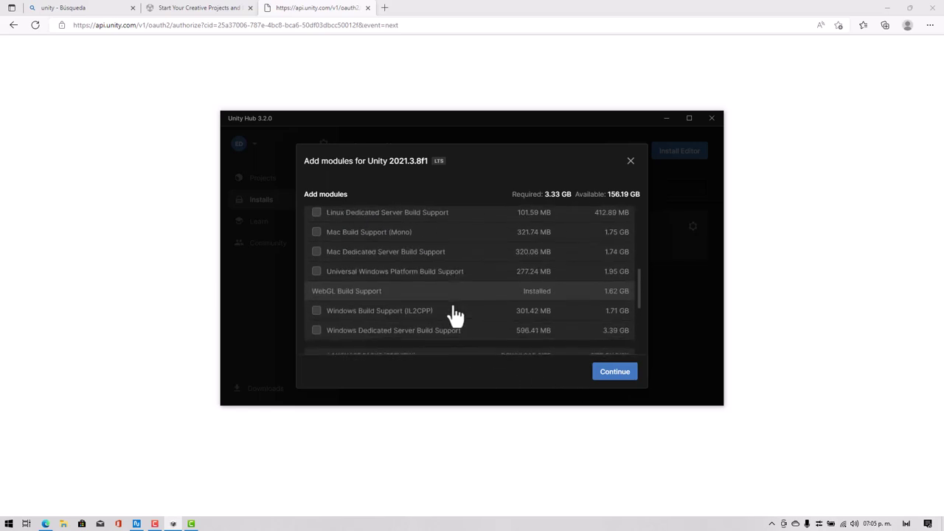
{"action": "scroll", "coordinate": [453, 305], "scroll_direction": "down", "scroll_amount": 3}
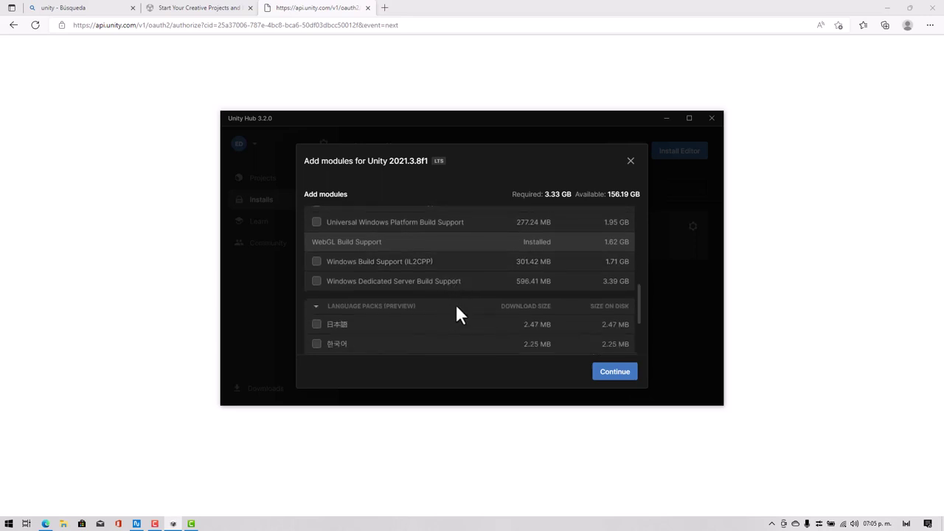
{"action": "scroll", "coordinate": [457, 307], "scroll_direction": "down", "scroll_amount": 3}
{"action": "scroll", "coordinate": [459, 308], "scroll_direction": "up", "scroll_amount": 4}
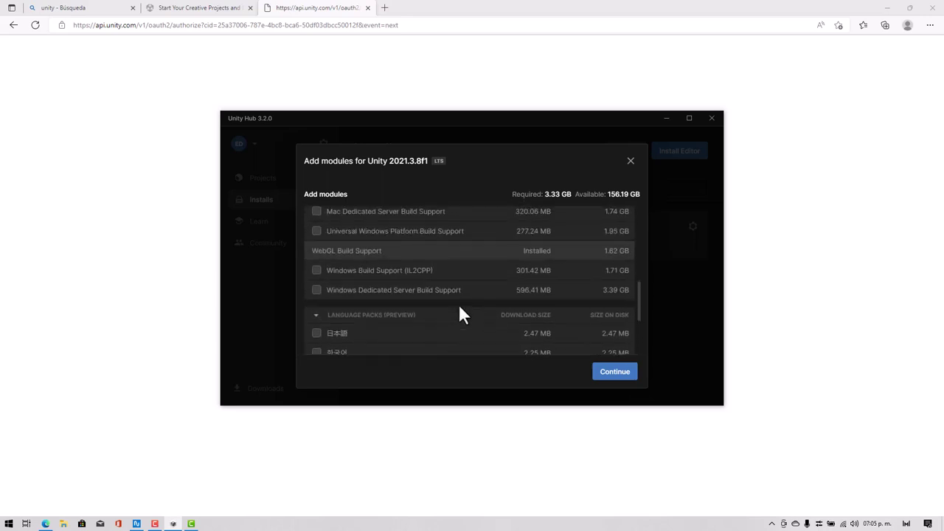
{"action": "scroll", "coordinate": [457, 307], "scroll_direction": "up", "scroll_amount": 2}
{"action": "scroll", "coordinate": [458, 310], "scroll_direction": "up", "scroll_amount": 5}
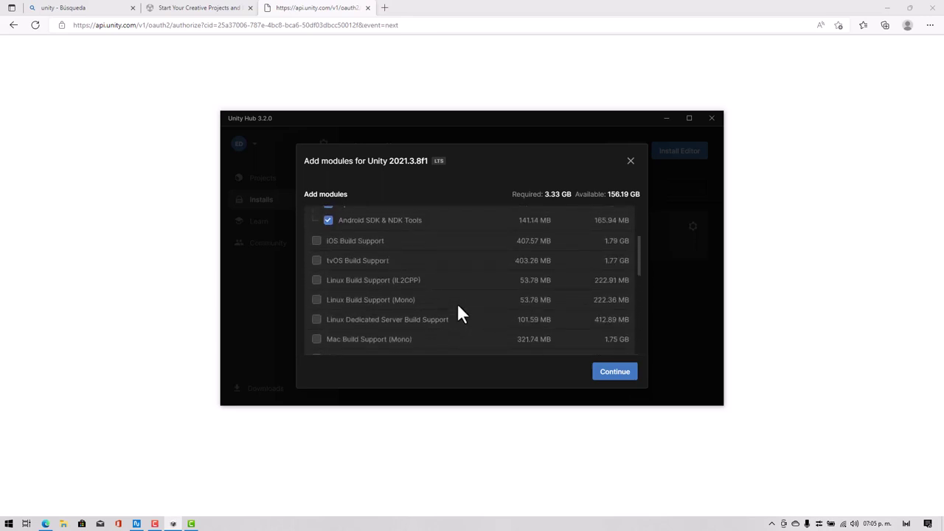
{"action": "scroll", "coordinate": [458, 312], "scroll_direction": "up", "scroll_amount": 3}
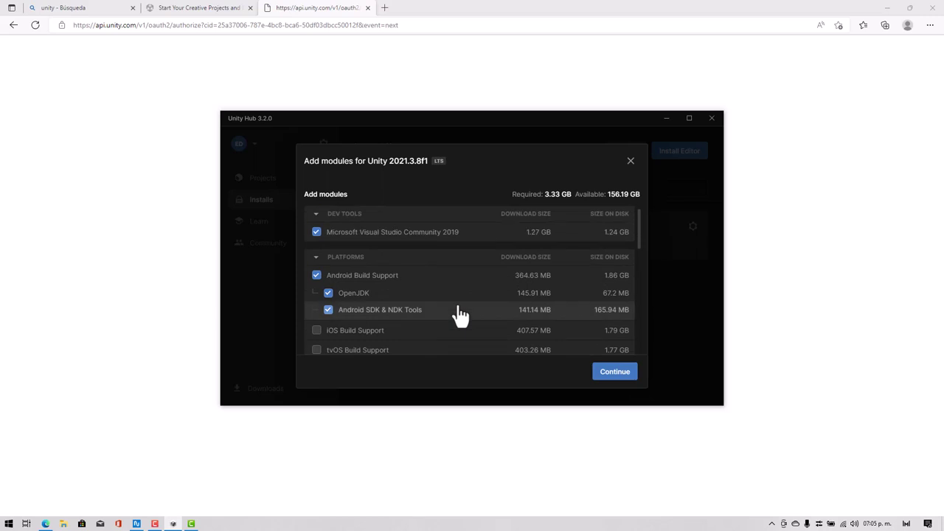
{"action": "left_click", "coordinate": [631, 161]}
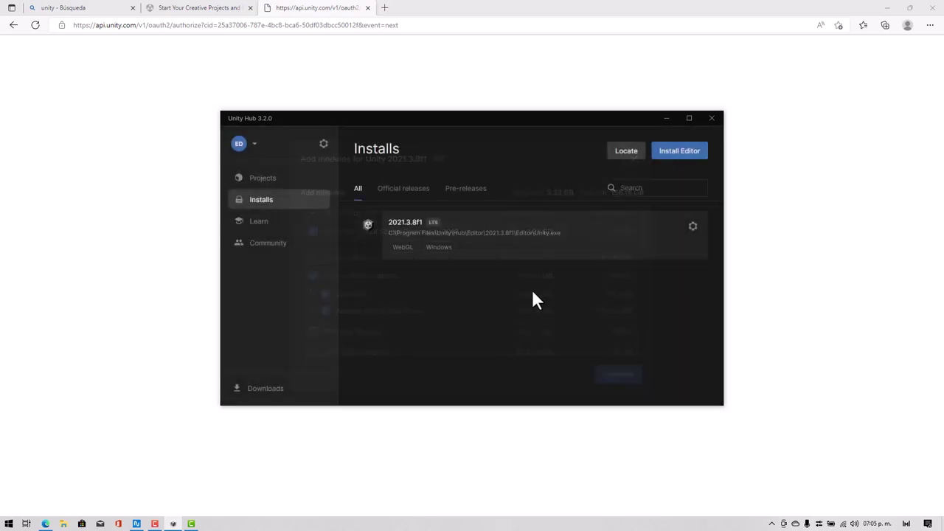
- Reselect Android Build Support, OpenJDK and Android SDK & NDK Tools and continue to the licence terms
{"action": "left_click", "coordinate": [692, 226]}
{"action": "left_click", "coordinate": [607, 238]}
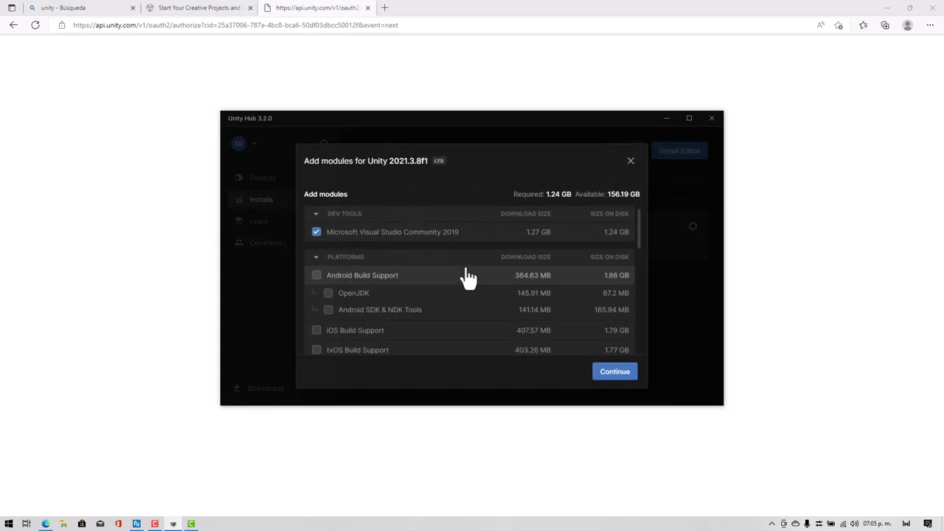
{"action": "left_click", "coordinate": [319, 277]}
{"action": "left_click", "coordinate": [336, 294]}
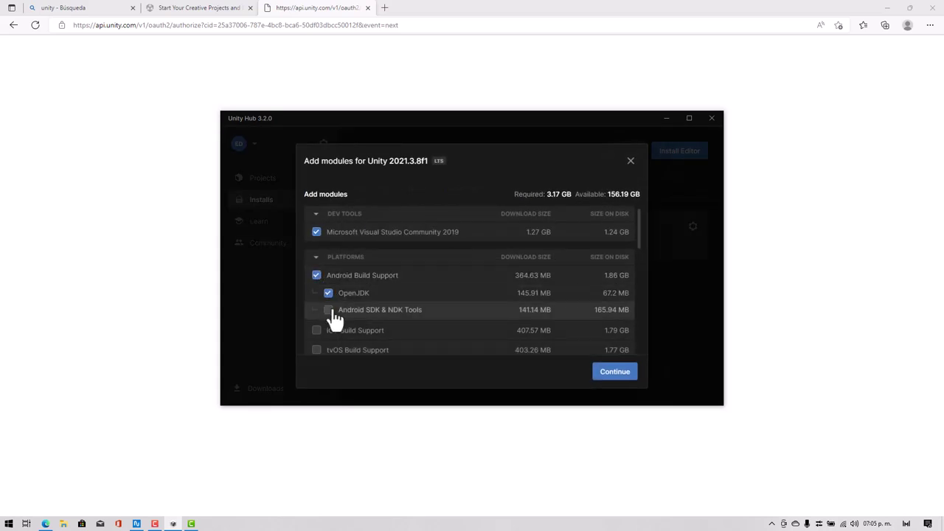
{"action": "left_click", "coordinate": [331, 311]}
{"action": "left_click", "coordinate": [618, 380]}
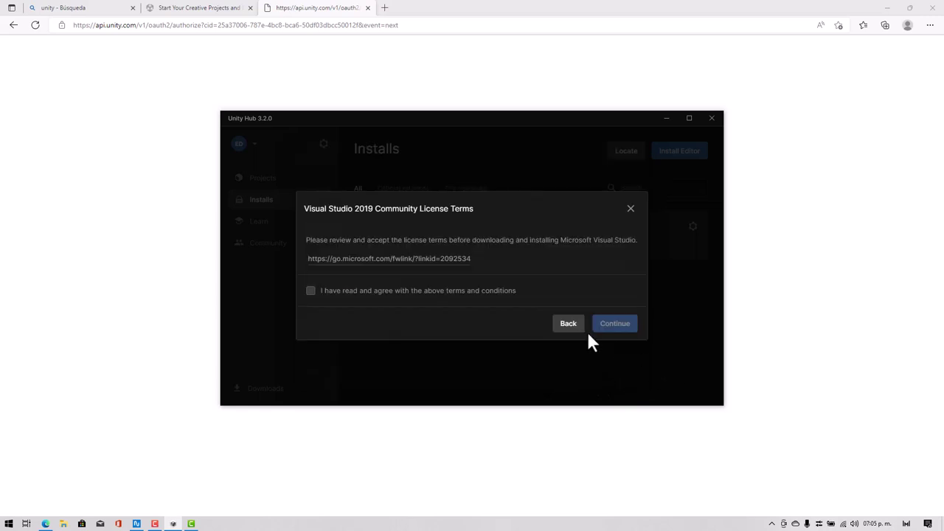
- Accept the Visual Studio 2019 and Android SDK/NDK licences and start the module installation
{"action": "left_click", "coordinate": [360, 295]}
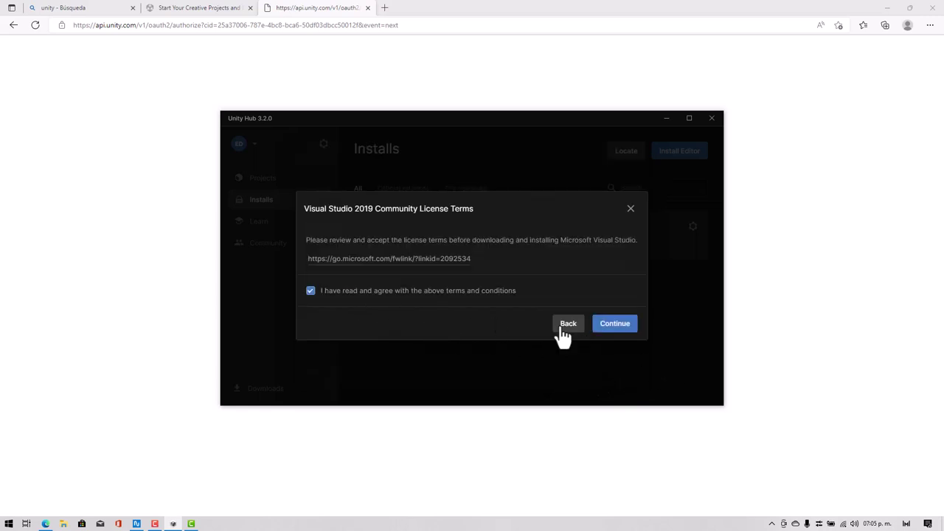
{"action": "left_click", "coordinate": [615, 323]}
{"action": "left_click", "coordinate": [386, 347]}
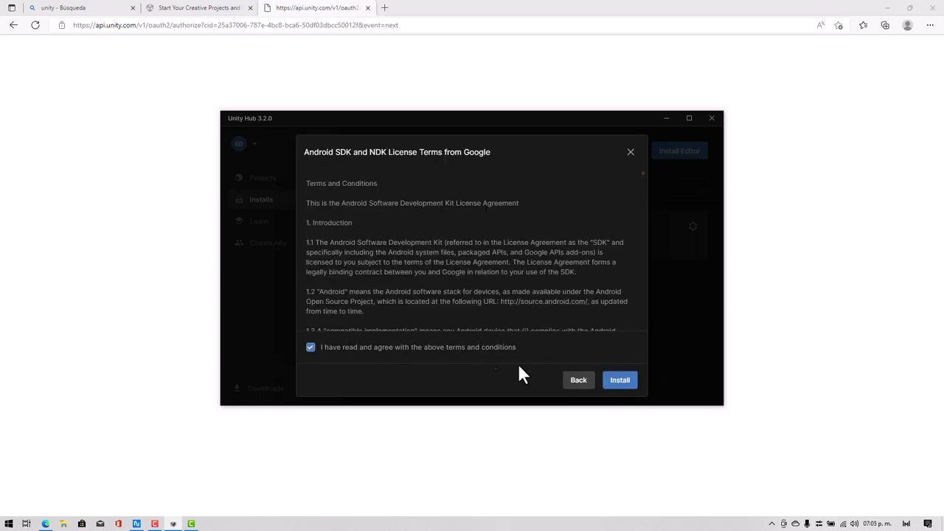
{"action": "left_click", "coordinate": [620, 382]}
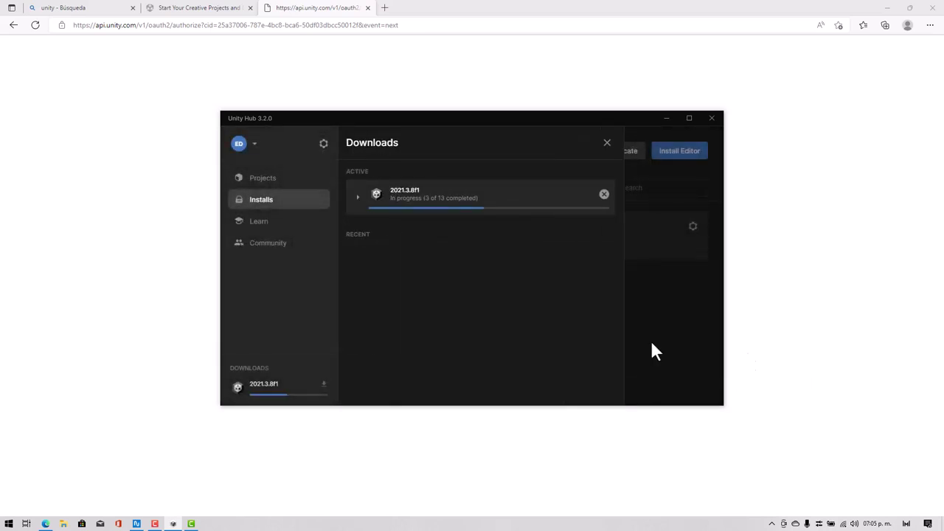
- Expand the 2021.3.8f1 entry in Downloads and scroll through its module list
{"action": "left_click", "coordinate": [358, 205]}
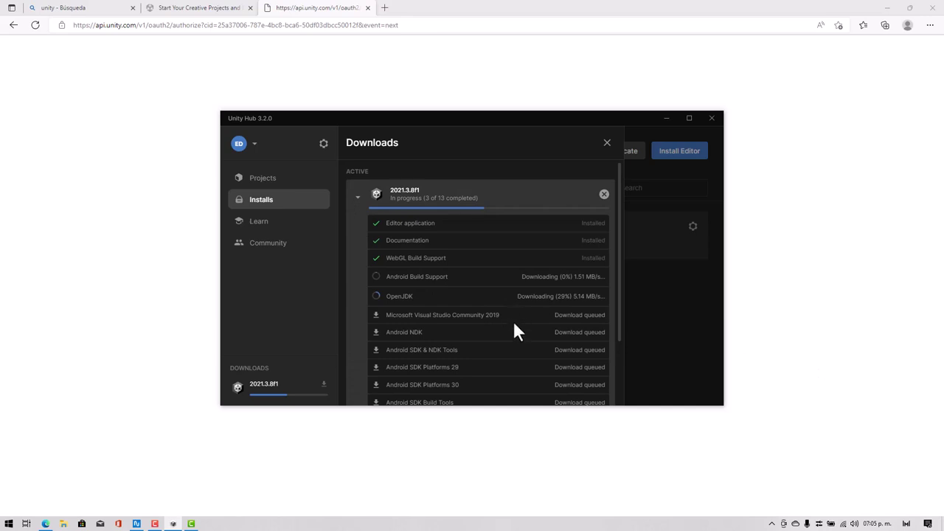
{"action": "scroll", "coordinate": [514, 328], "scroll_direction": "down", "scroll_amount": 2}
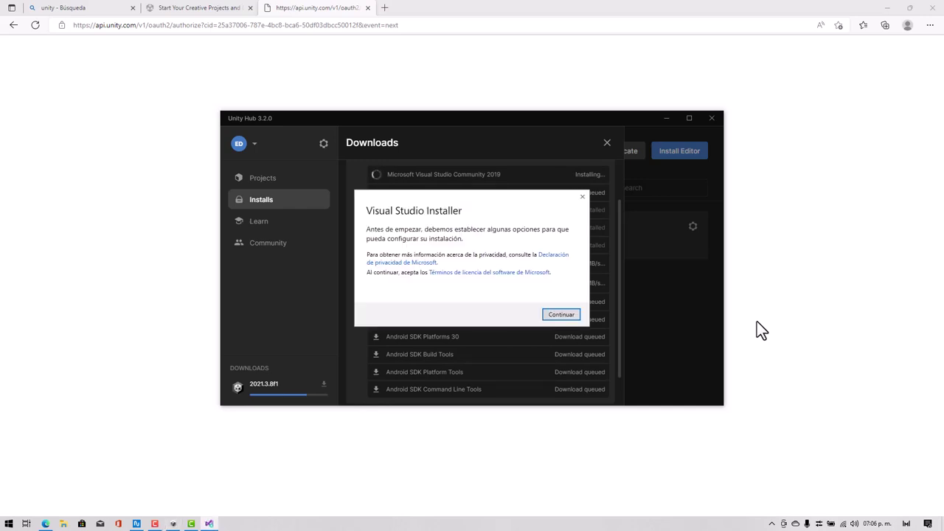
- Accept the Visual Studio Installer privacy notice with Continuar
{"action": "left_click", "coordinate": [552, 314]}
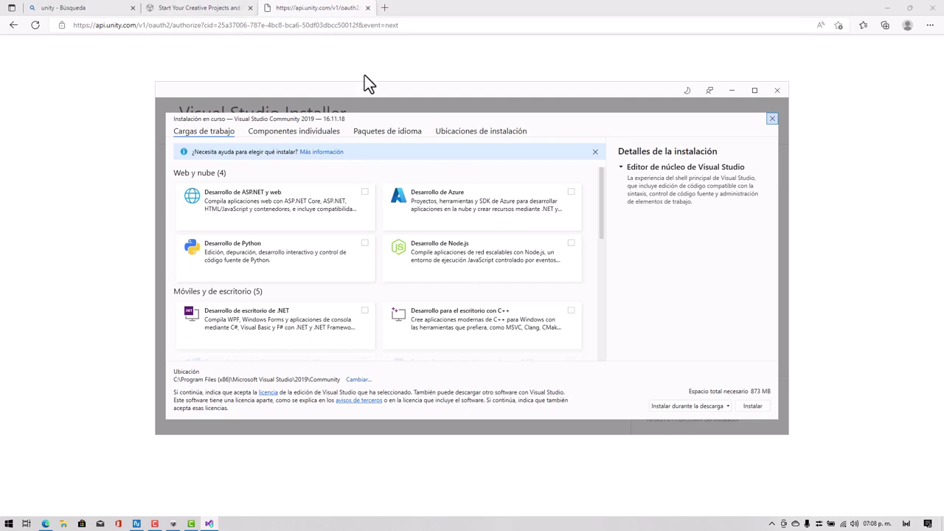
- Install Visual Studio Community 2019 16.11.18 with no workloads, confirming the no-workloads warning
{"action": "left_click", "coordinate": [754, 406]}
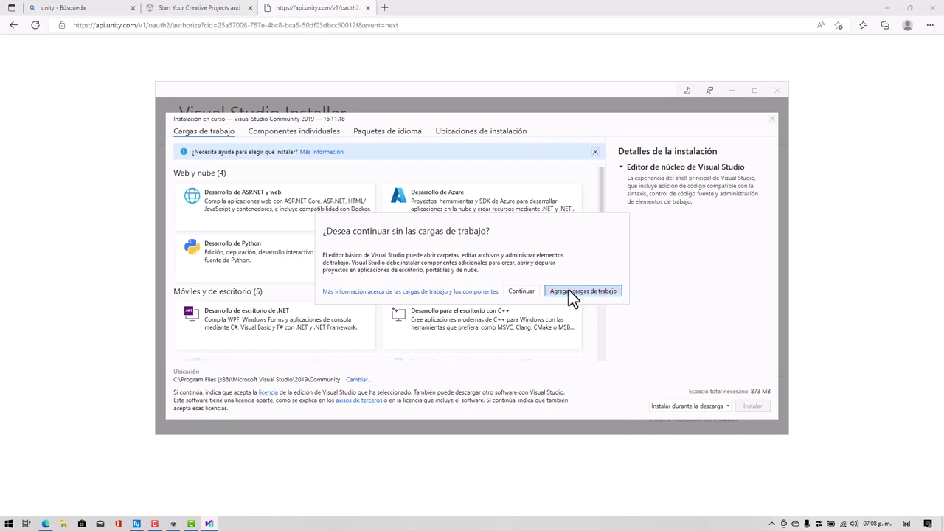
{"action": "left_click", "coordinate": [522, 292]}
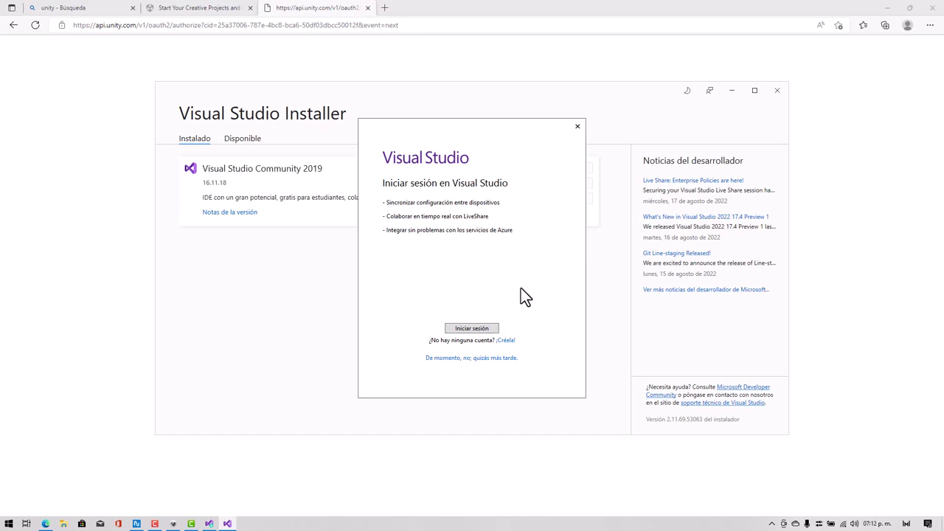
- Skip Visual Studio sign-in, dismiss its theme setup, and close the Visual Studio Installer
{"action": "left_click", "coordinate": [472, 359]}
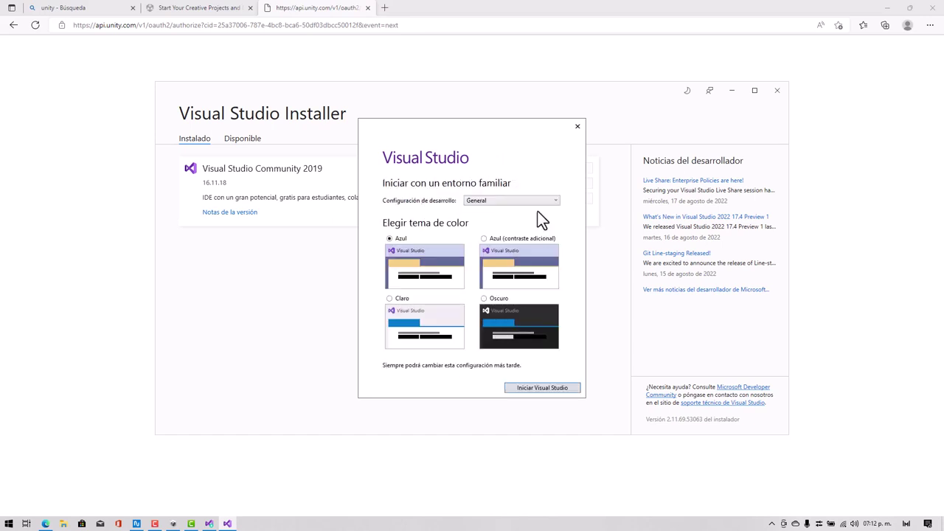
{"action": "left_click", "coordinate": [581, 130]}
{"action": "left_click", "coordinate": [500, 302]}
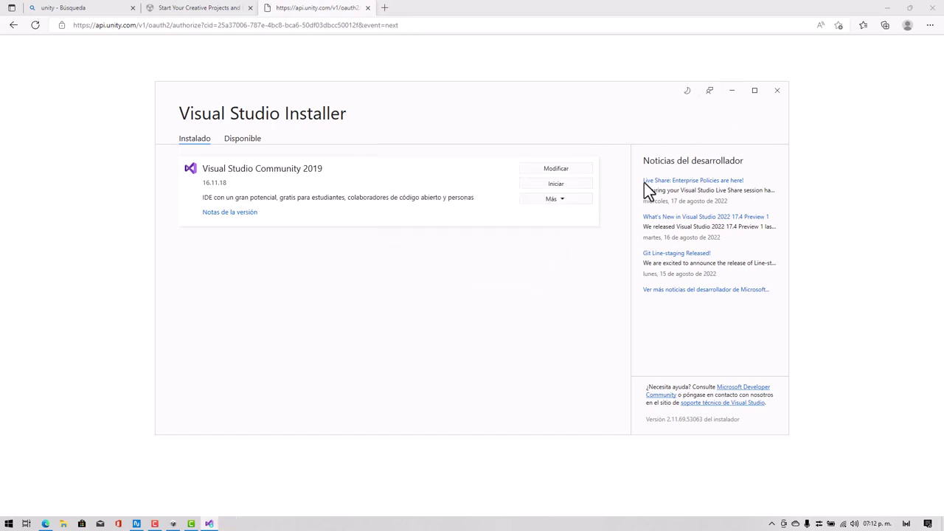
{"action": "left_click", "coordinate": [777, 90]}
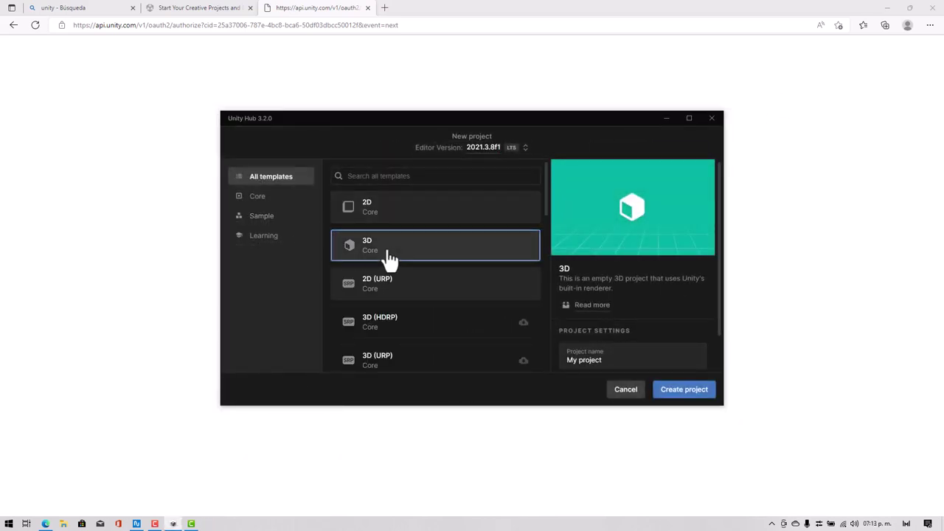
- Replace the default project name 'My project' with 'unity001'
{"action": "left_click", "coordinate": [622, 366]}
{"action": "key", "text": "BackSpace"}
{"action": "key", "text": "BackSpace"}
{"action": "key", "text": "BackSpace"}
{"action": "key", "text": "BackSpace"}
{"action": "key", "text": "BackSpace"}
{"action": "key", "text": "BackSpace"}
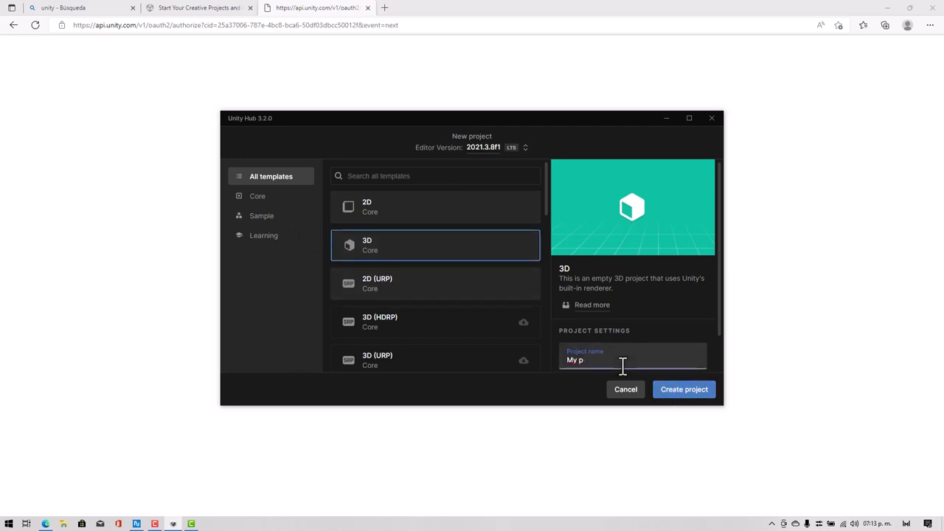
{"action": "key", "text": "BackSpace"}
{"action": "key", "text": "BackSpace"}
{"action": "key", "text": "BackSpace"}
{"action": "key", "text": "BackSpace"}
{"action": "type", "text": "uni"}
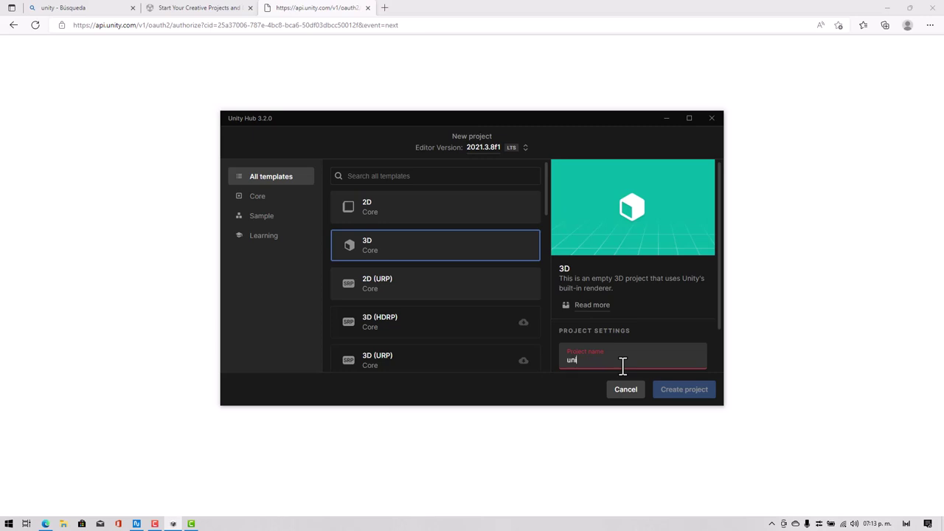
{"action": "type", "text": "ty"}
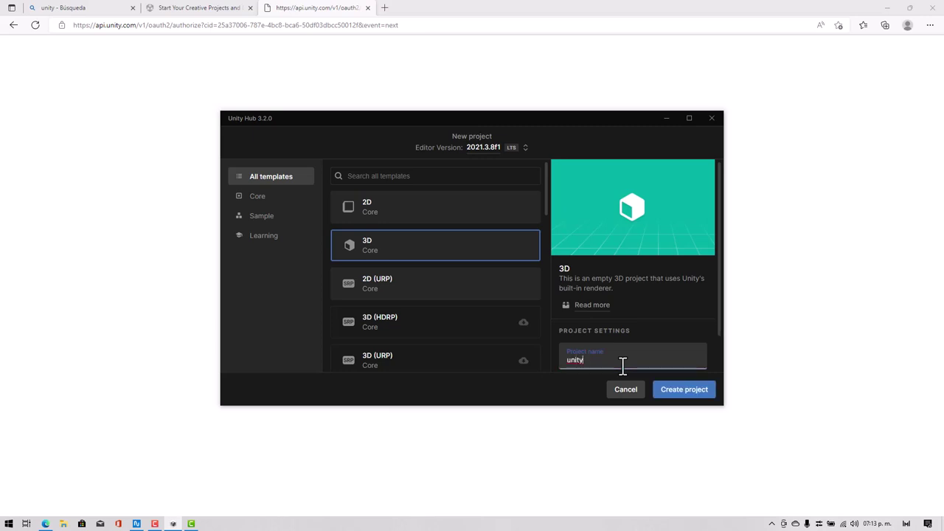
{"action": "type", "text": "001"}
- Launch creation of the unity001 3D project on editor 2021.3.8f1
{"action": "left_click", "coordinate": [685, 395]}
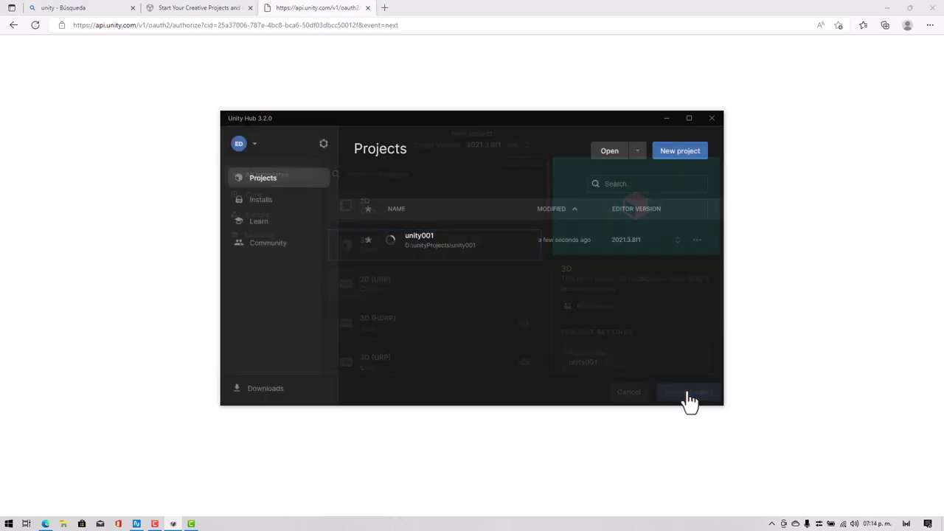